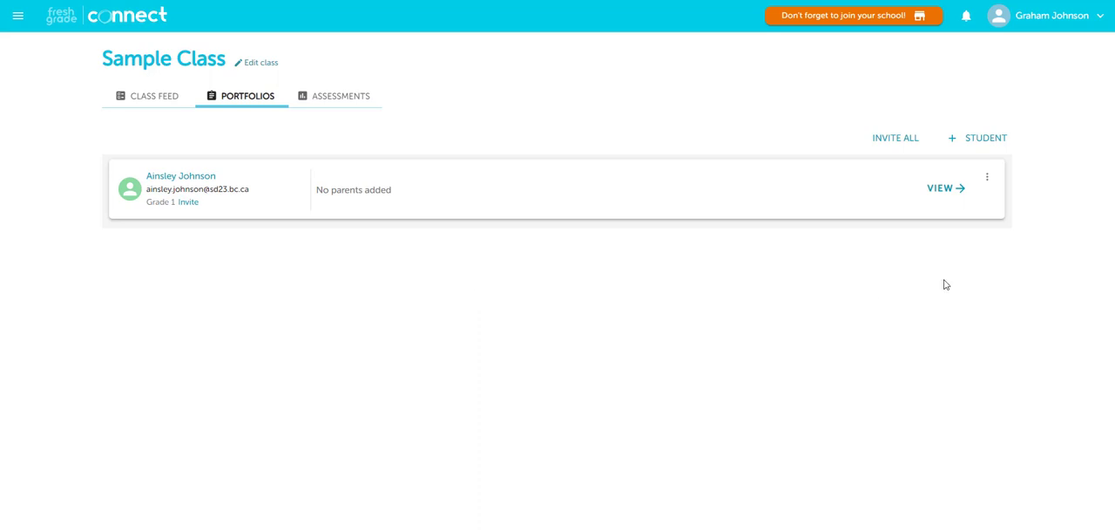
Step: Open the student's record in Sample Class for editing
{"action": "left_click", "coordinate": [988, 183]}
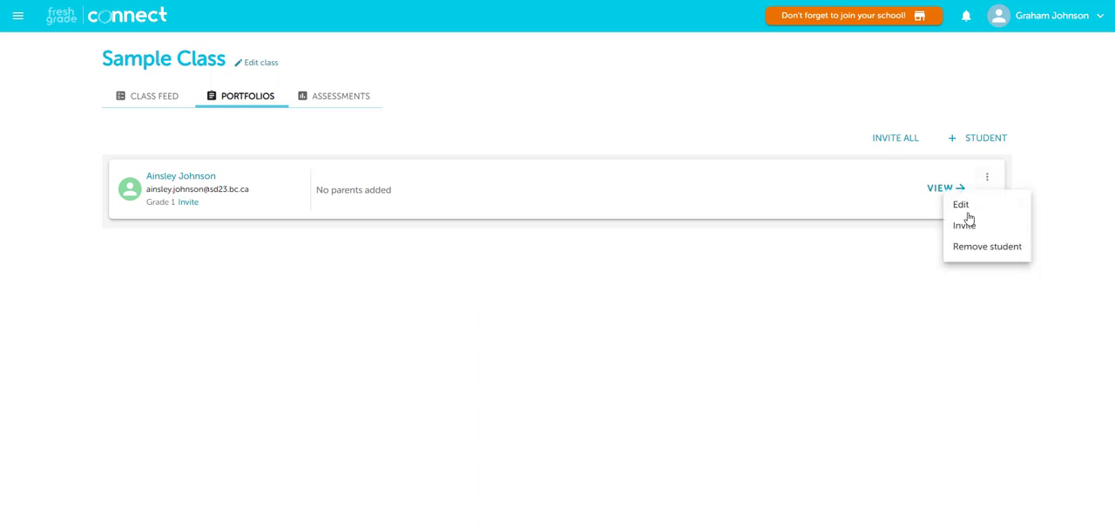
{"action": "left_click", "coordinate": [961, 207]}
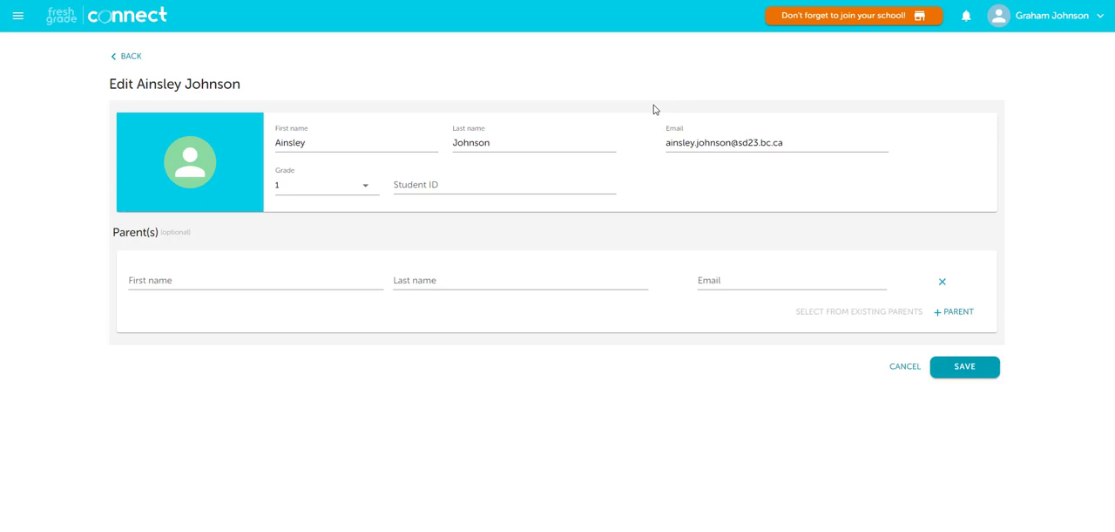
Step: Try the district student format for the student's email by adding ".stu" after the name and "learn." before the domain, and remove both additions
{"action": "left_click", "coordinate": [732, 142]}
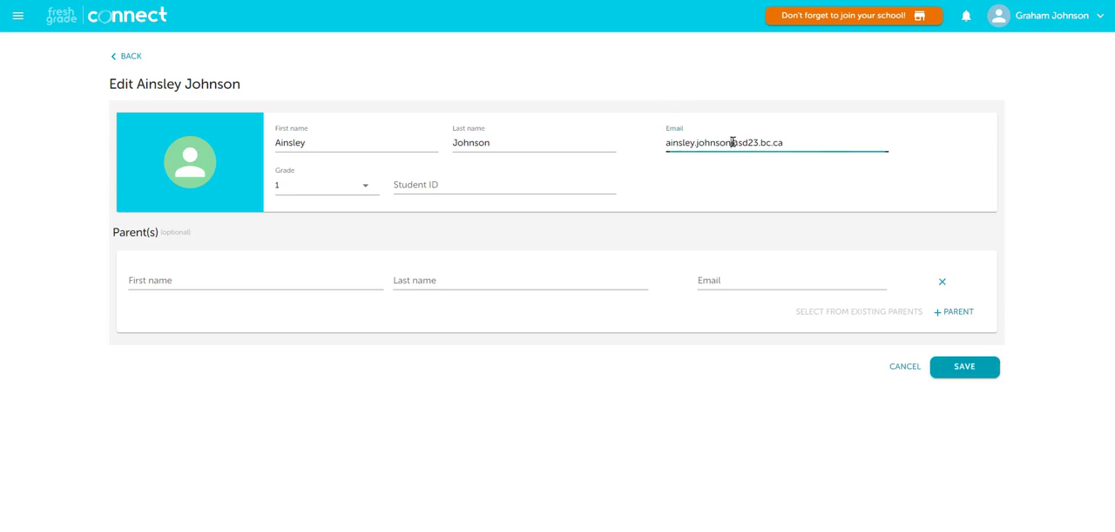
{"action": "type", "text": ".stu"}
{"action": "left_click", "coordinate": [755, 142]}
{"action": "type", "text": "learn."}
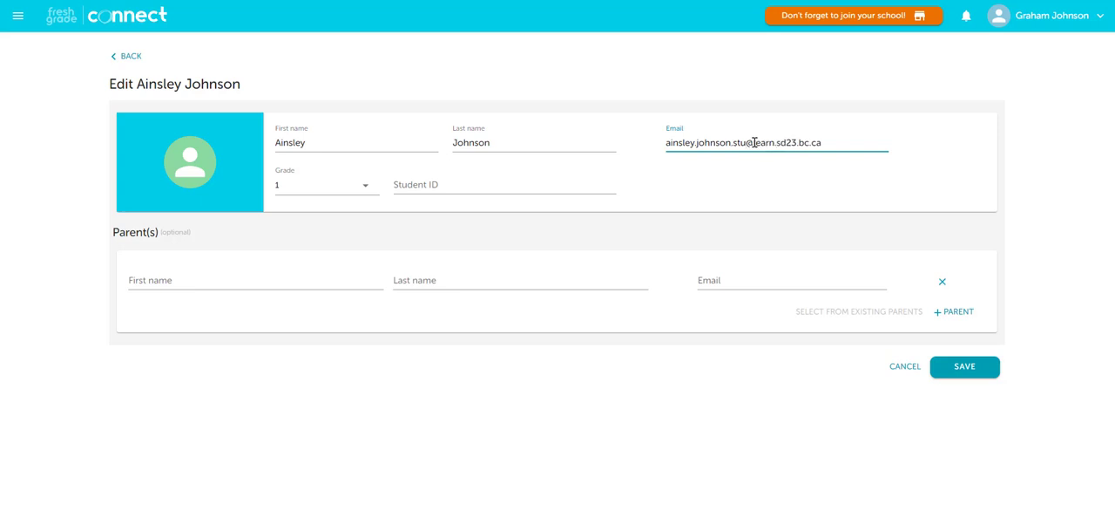
{"action": "key", "text": "BackSpace"}
{"action": "key", "text": "BackSpace"}
{"action": "key", "text": "BackSpace"}
{"action": "key", "text": "BackSpace"}
{"action": "key", "text": "BackSpace"}
{"action": "key", "text": "BackSpace"}
{"action": "key", "text": "BackSpace"}
{"action": "key", "text": "BackSpace"}
{"action": "key", "text": "BackSpace"}
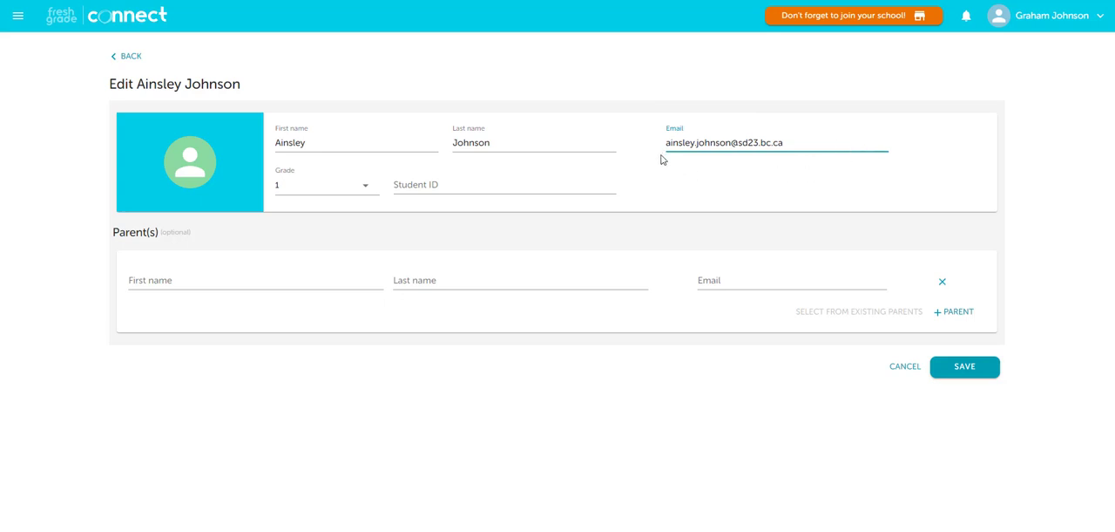
Step: Save the student's record
{"action": "left_click", "coordinate": [735, 147]}
{"action": "left_click", "coordinate": [985, 371]}
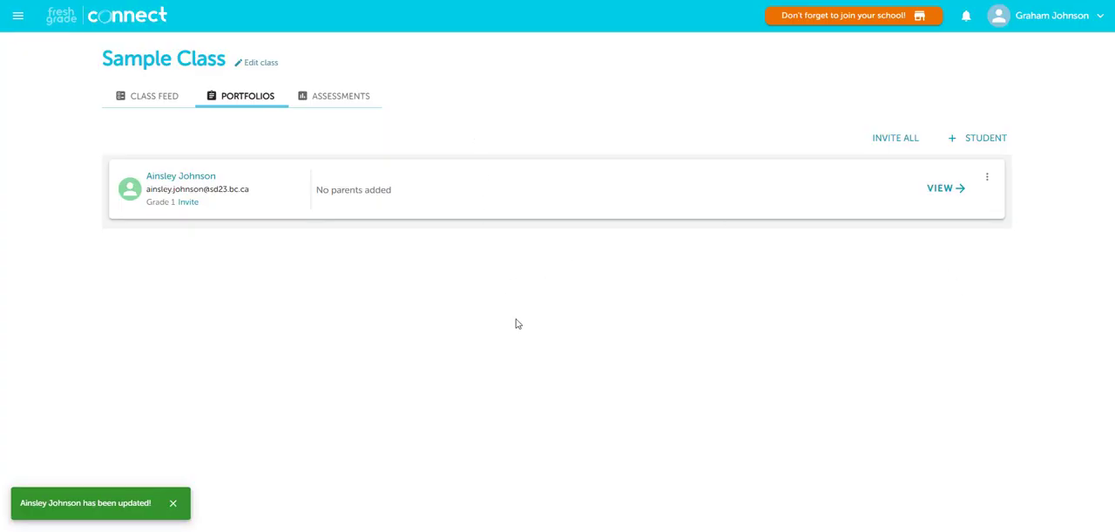
Step: View the invitation options for all students and parents, cancel them, and invite the student individually
{"action": "left_click", "coordinate": [894, 139]}
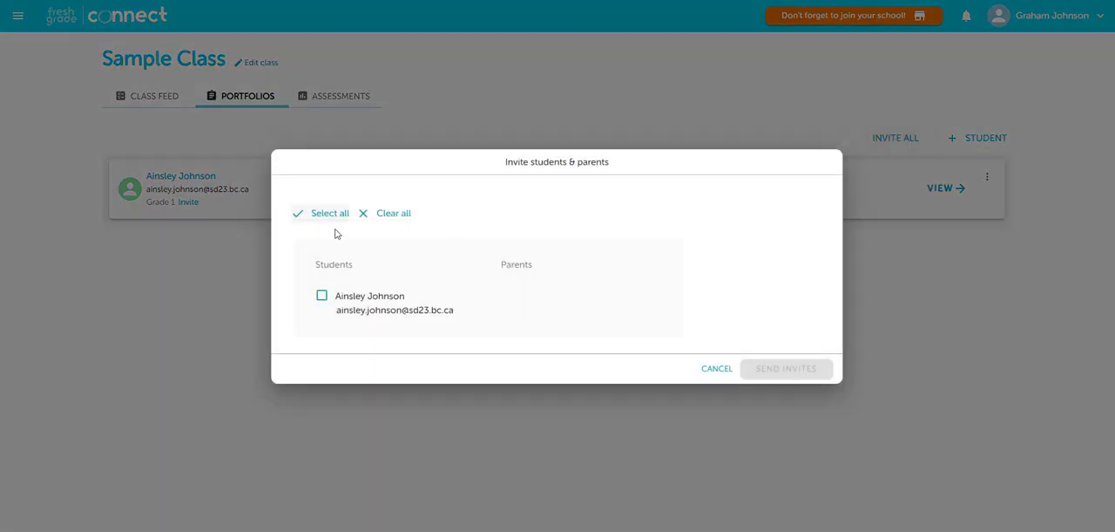
{"action": "left_click", "coordinate": [715, 373]}
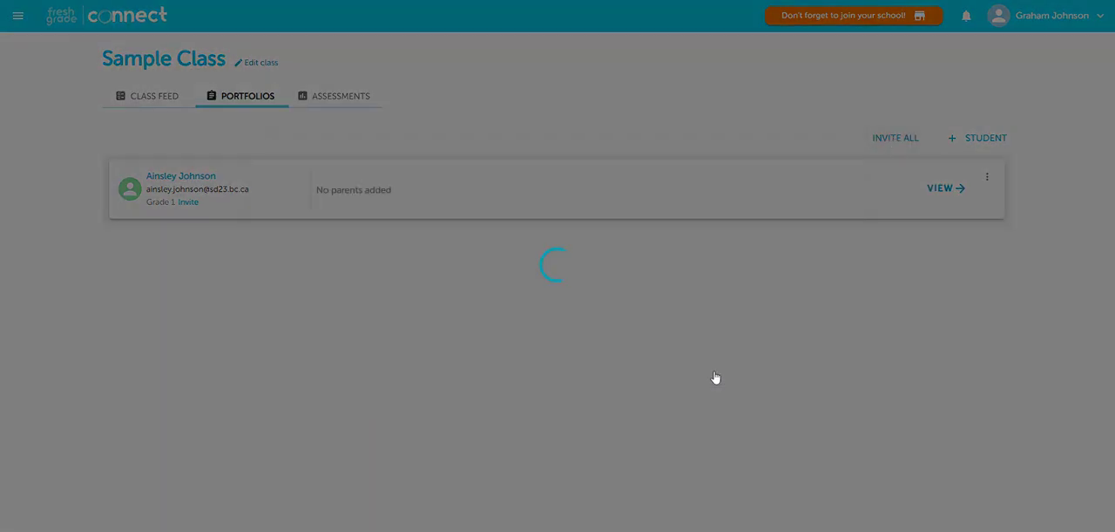
{"action": "left_click", "coordinate": [189, 203]}
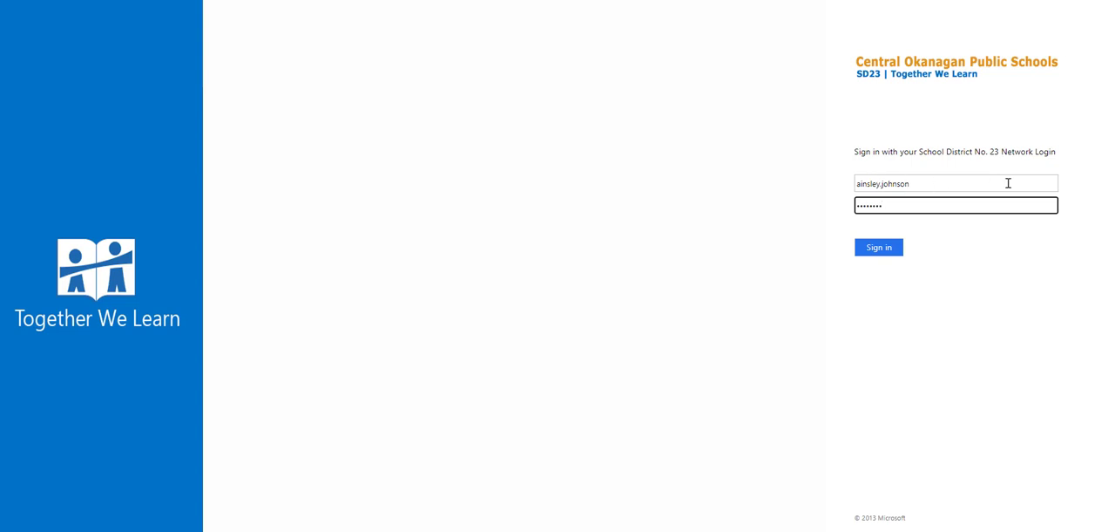
Step: Sign in to the school district portal, open Student Email and log in to Outlook with the student's email address and account password
{"action": "left_click", "coordinate": [893, 250]}
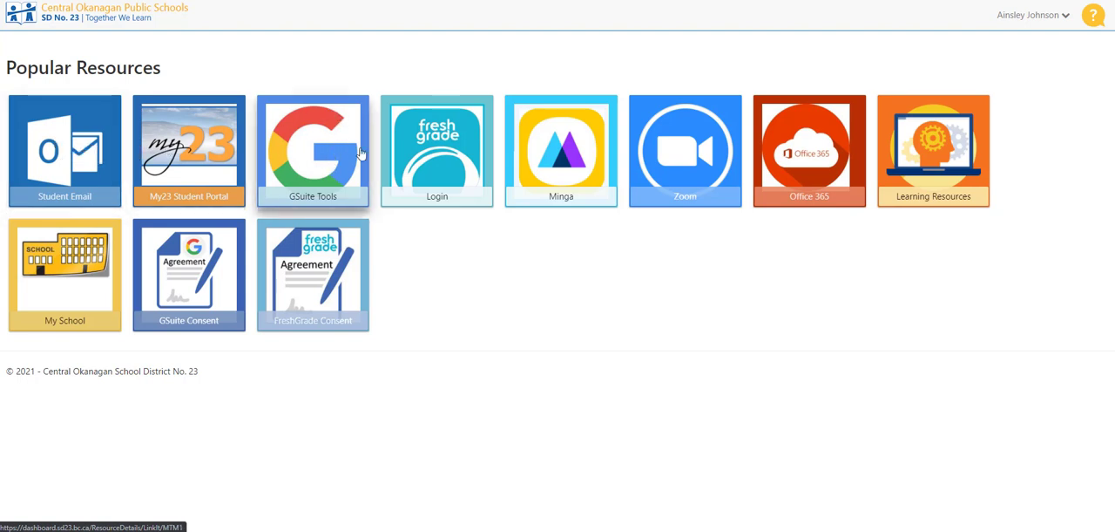
{"action": "left_click", "coordinate": [76, 155]}
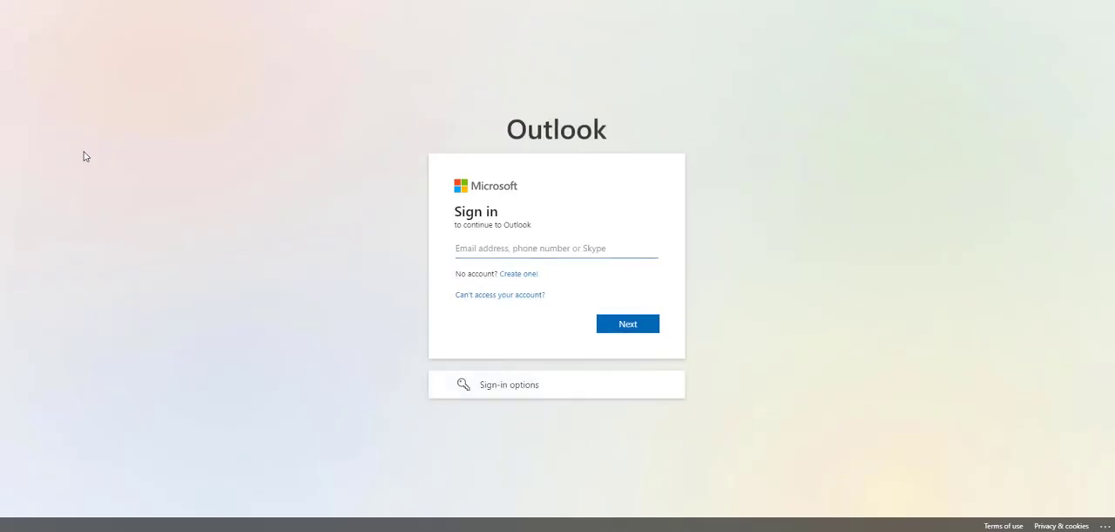
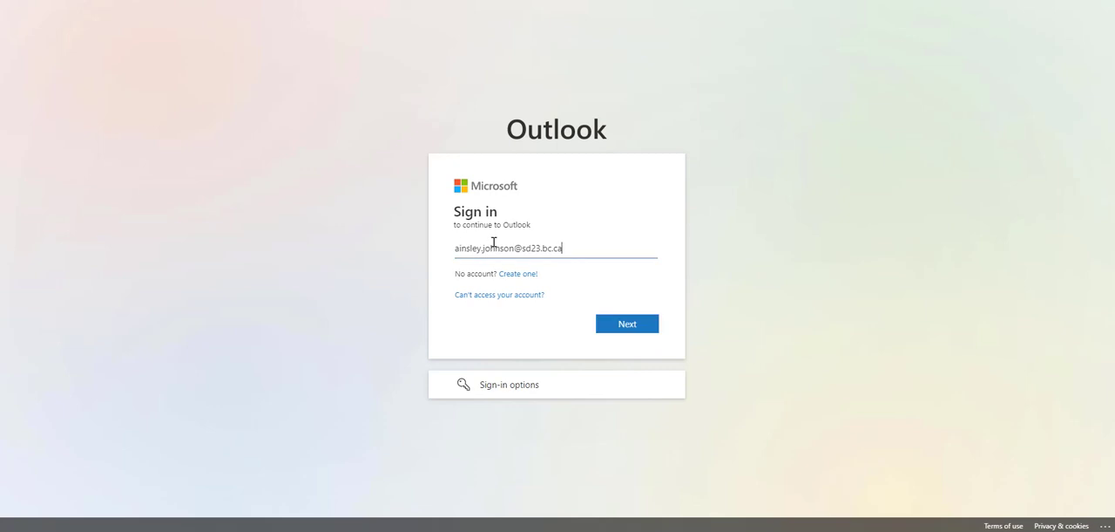
{"action": "key", "text": "Return"}
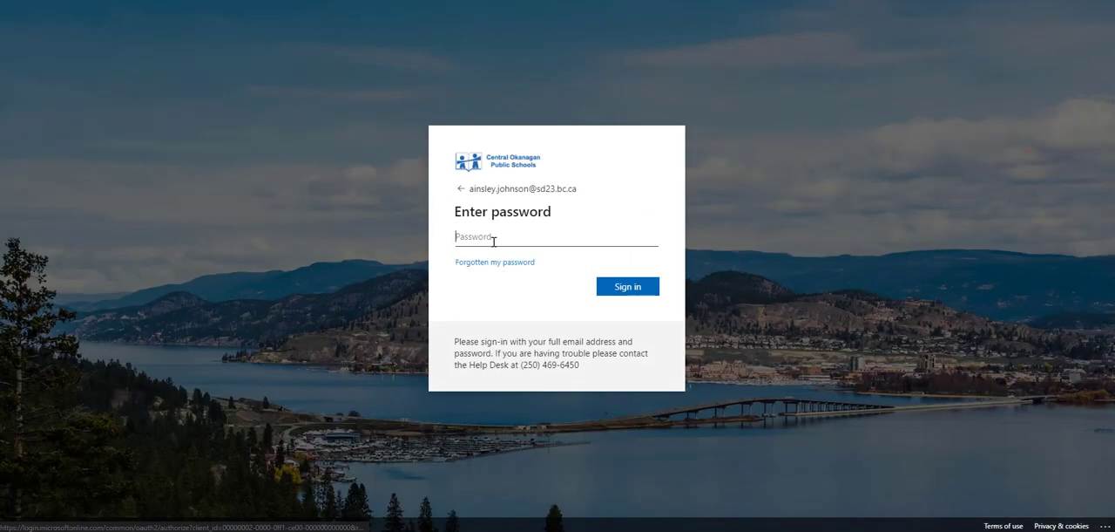
{"action": "type", "text": "•••"}
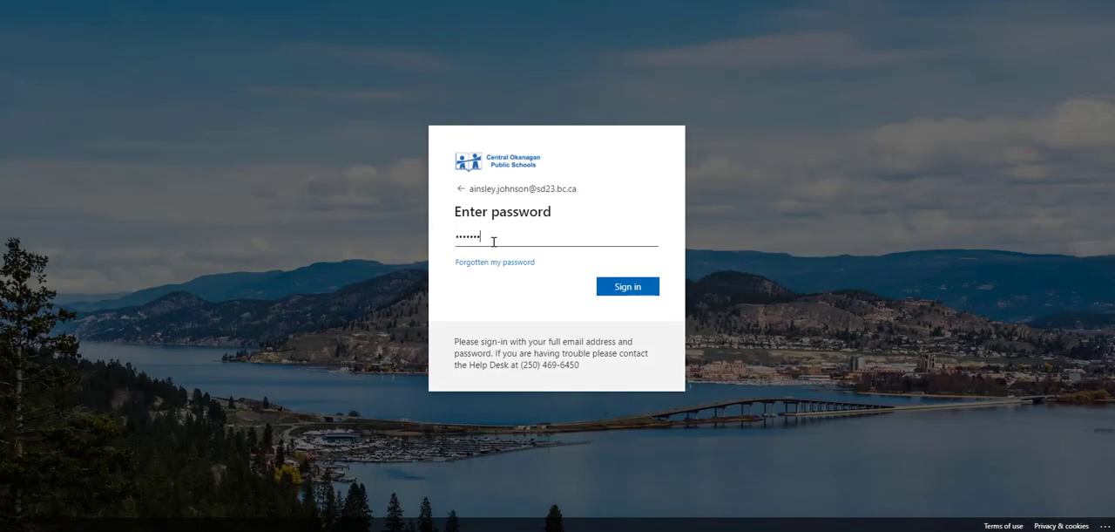
{"action": "key", "text": "Return"}
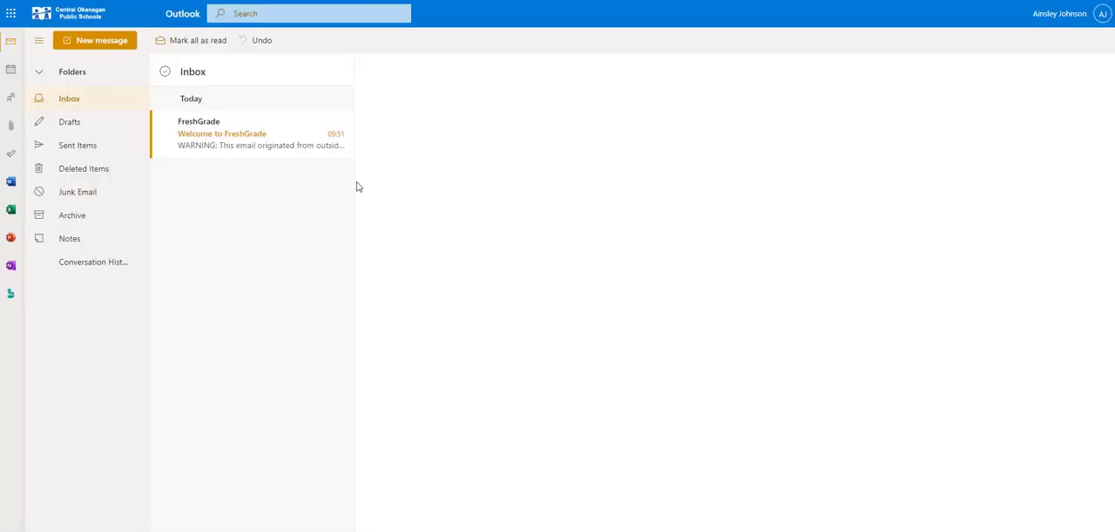
Step: Accept the class invite from the "Welcome to FreshGrade" email and sign up for the student account with a new, confirmed password
{"action": "left_click", "coordinate": [203, 146]}
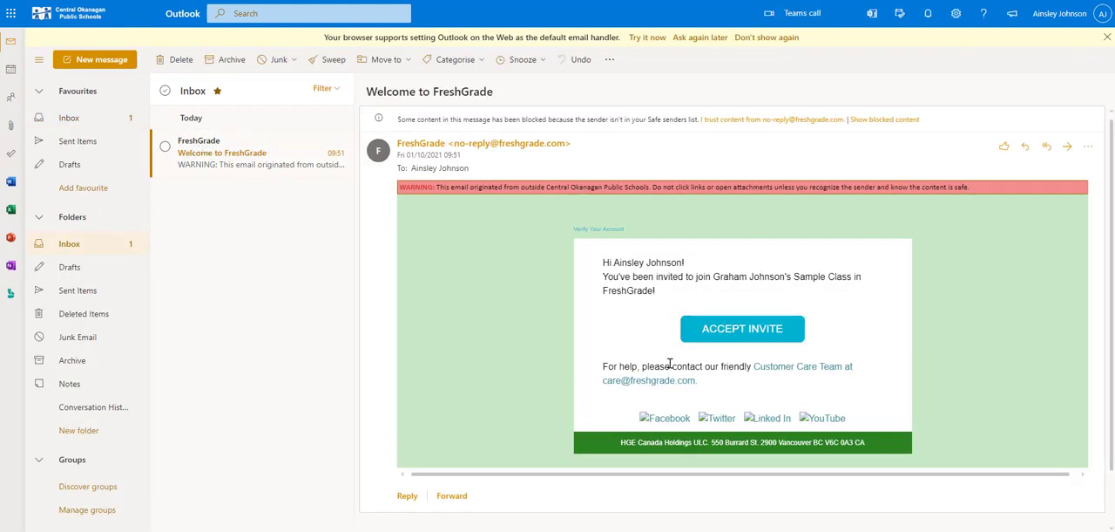
{"action": "left_click", "coordinate": [737, 331]}
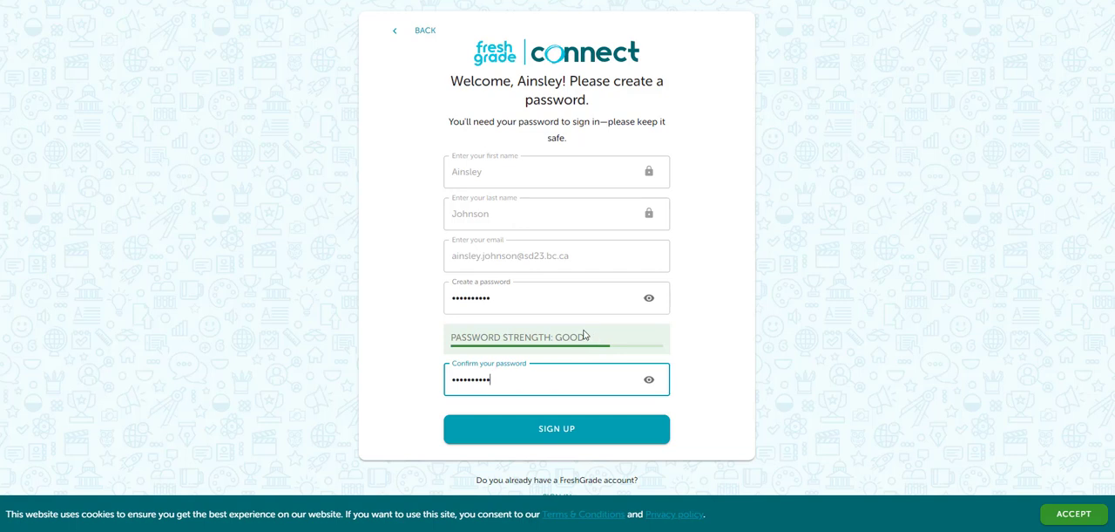
{"action": "left_click", "coordinate": [557, 432]}
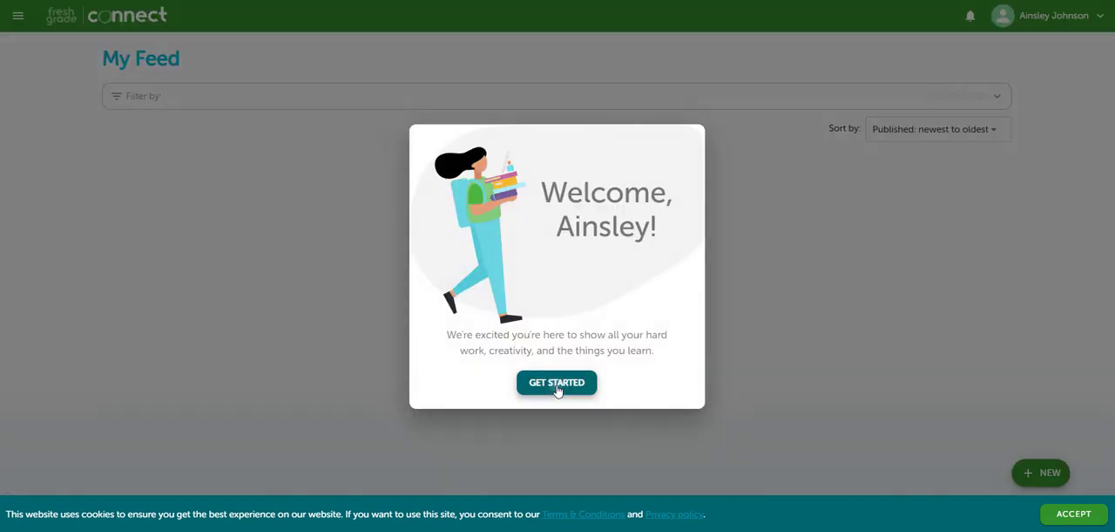
{"action": "left_click", "coordinate": [558, 389]}
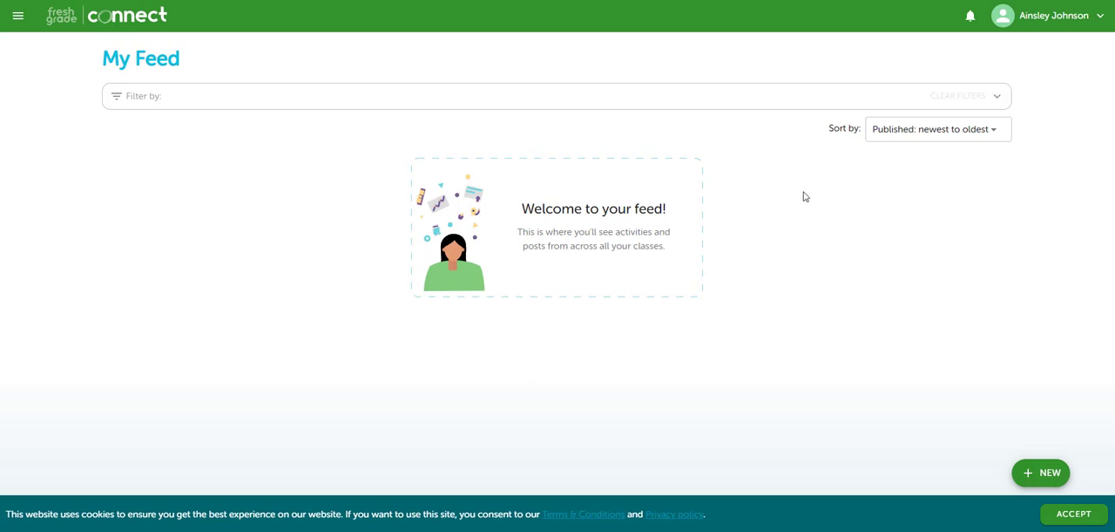
Step: Sign out of the student account and open the FreshGrade Connect login from freshgrade.com
{"action": "left_click", "coordinate": [1054, 15]}
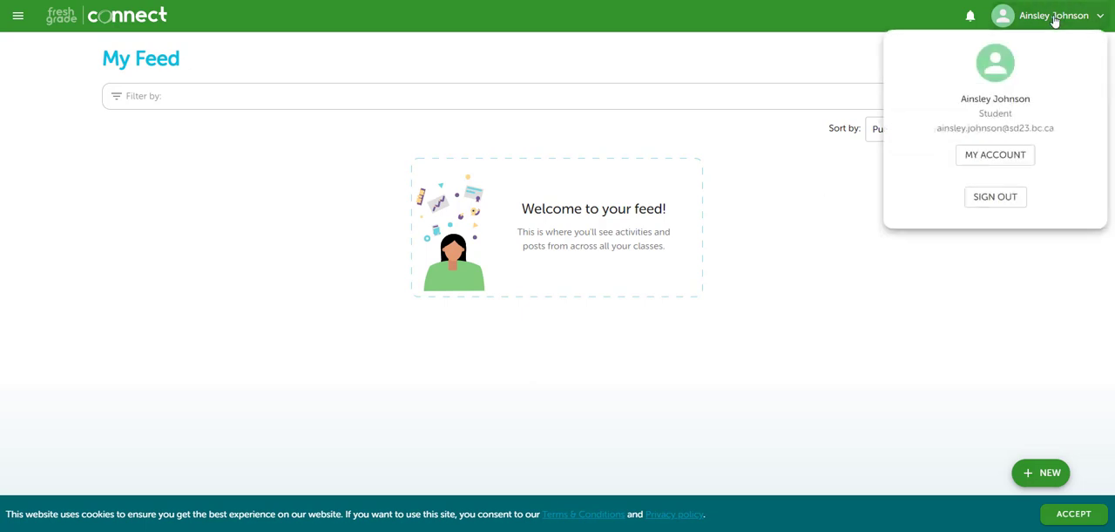
{"action": "left_click", "coordinate": [1002, 198]}
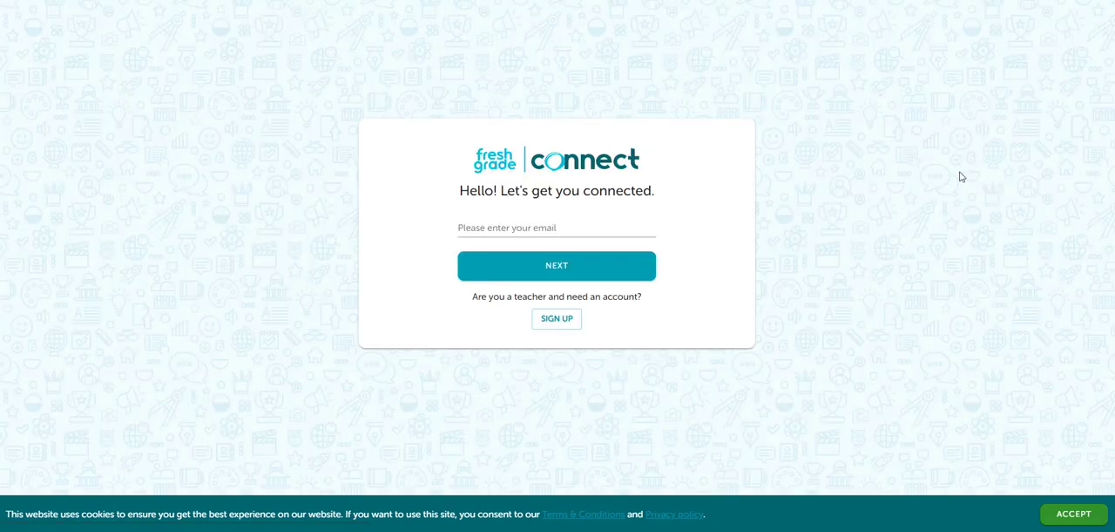
{"action": "type", "text": "freshgrade.com"}
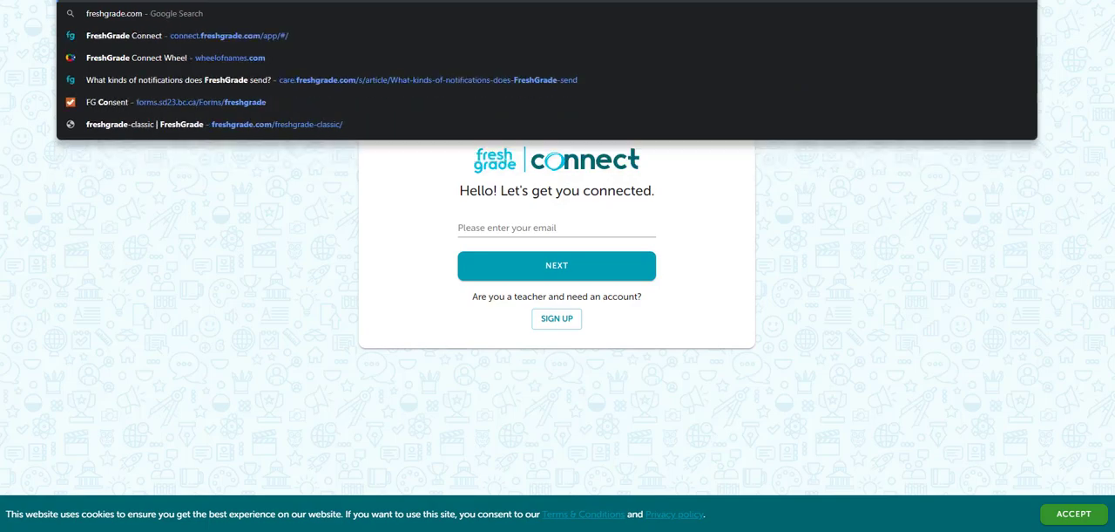
{"action": "key", "text": "Return"}
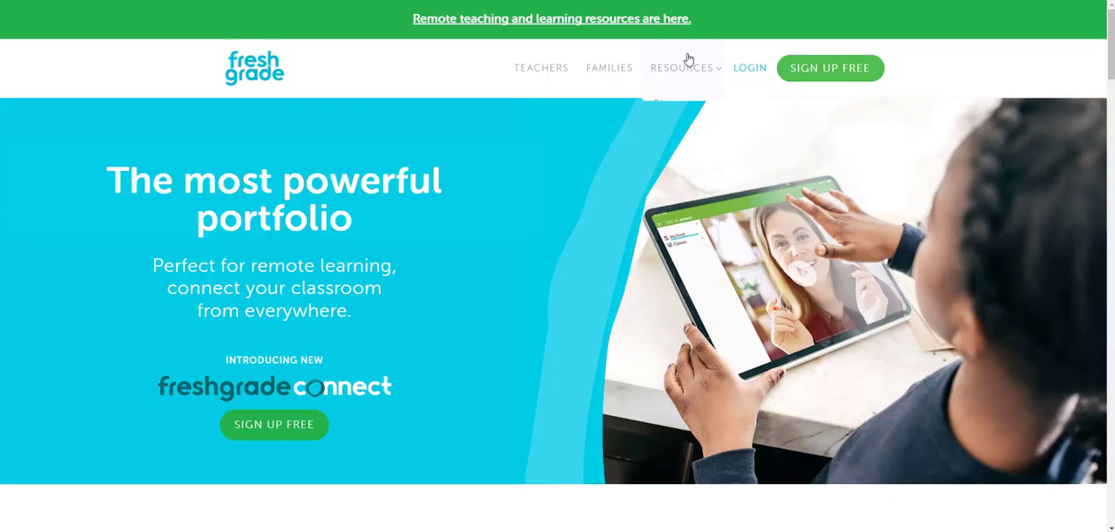
{"action": "left_click", "coordinate": [748, 68]}
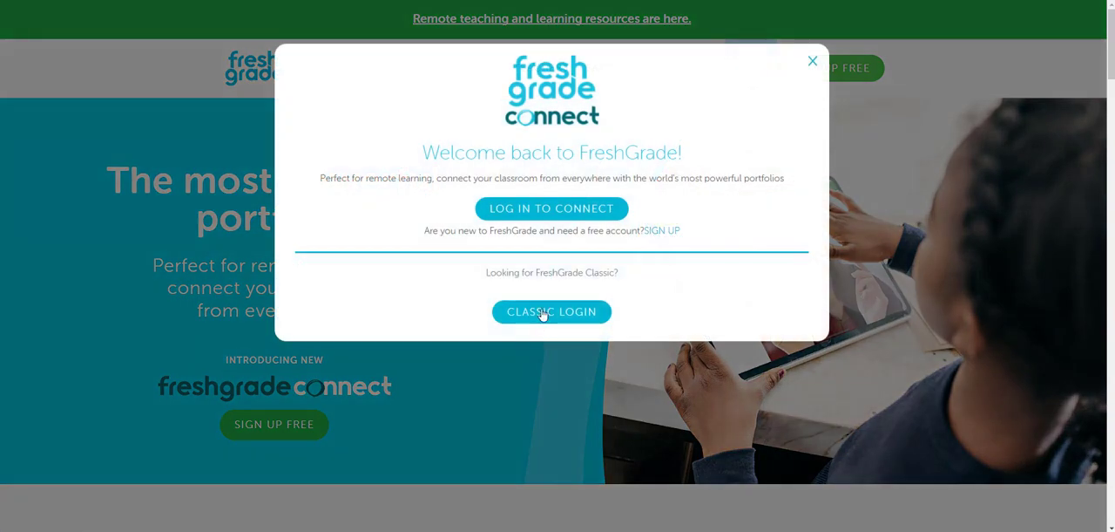
{"action": "left_click", "coordinate": [558, 214]}
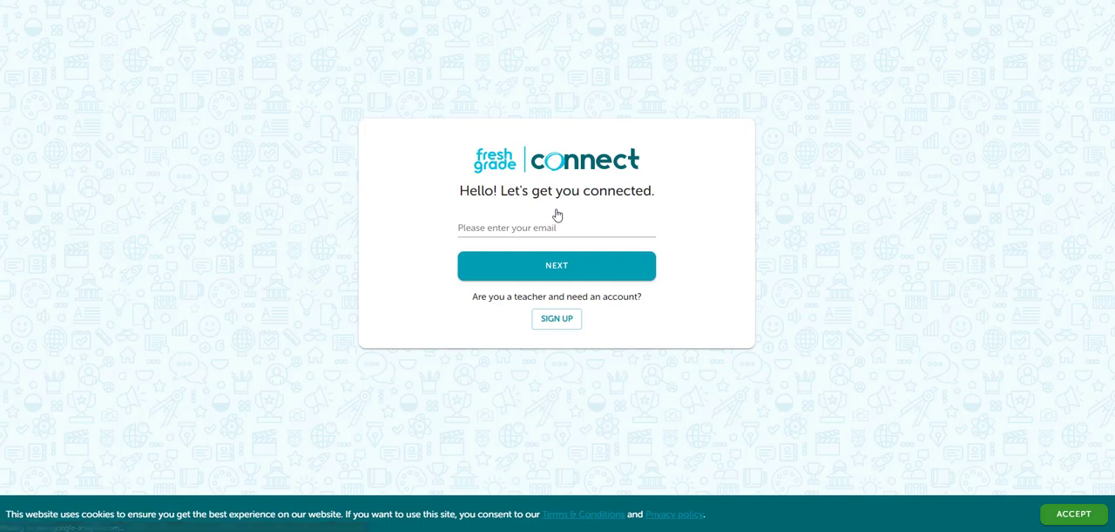
Step: Sign in to FreshGrade Connect with the student's email address and account password
{"action": "left_click", "coordinate": [528, 230]}
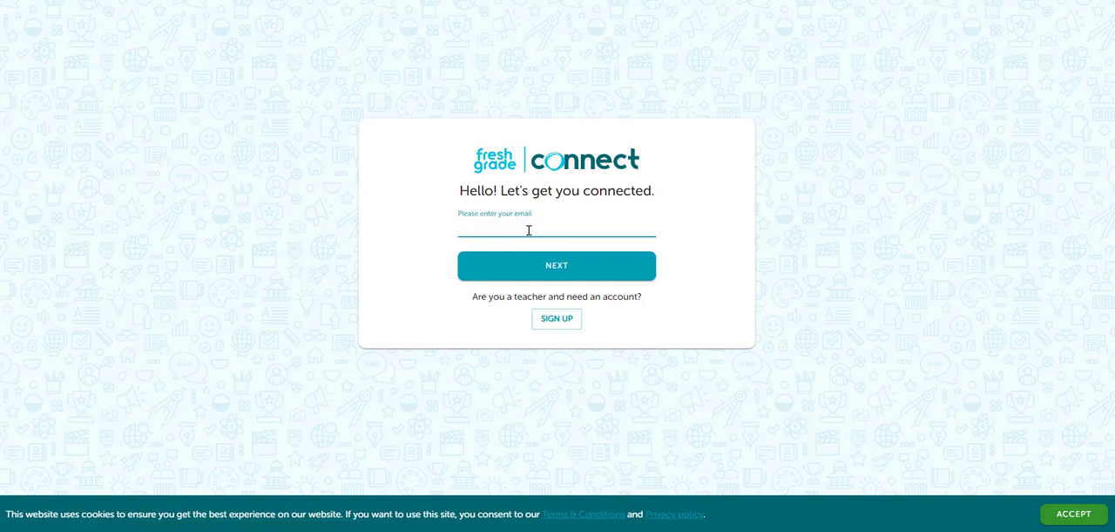
{"action": "left_click", "coordinate": [537, 263]}
{"action": "type", "text": "•••••••••"}
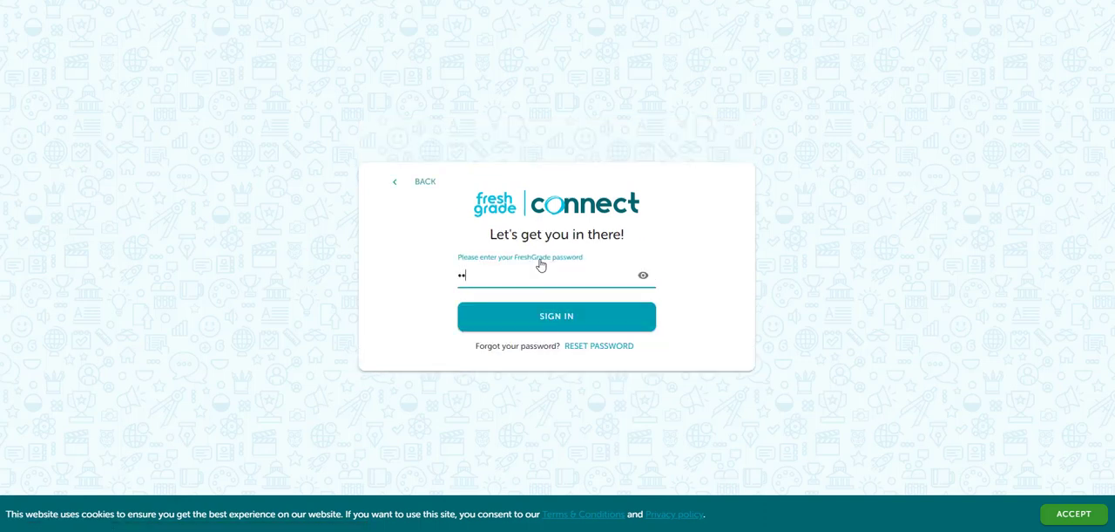
{"action": "left_click", "coordinate": [572, 328]}
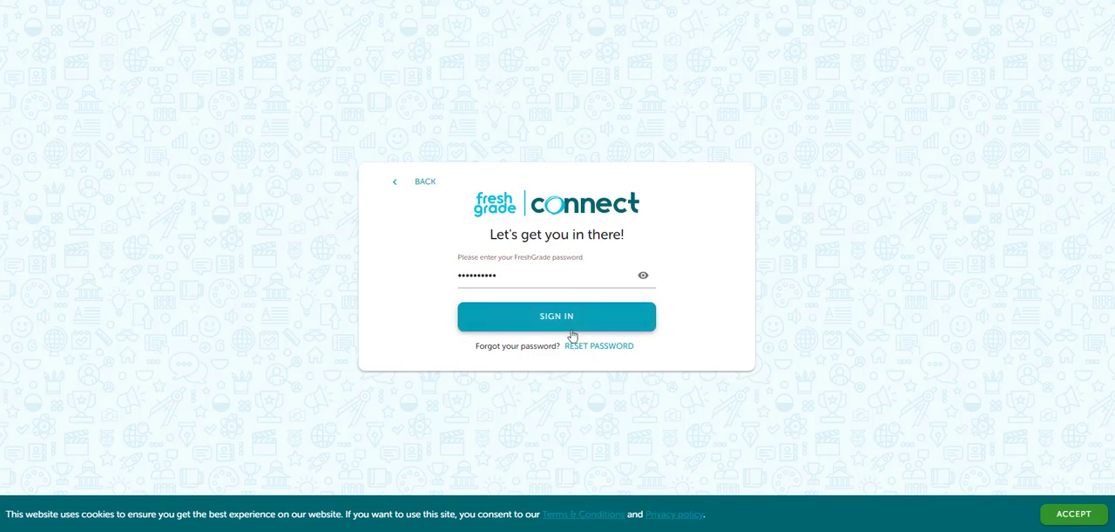